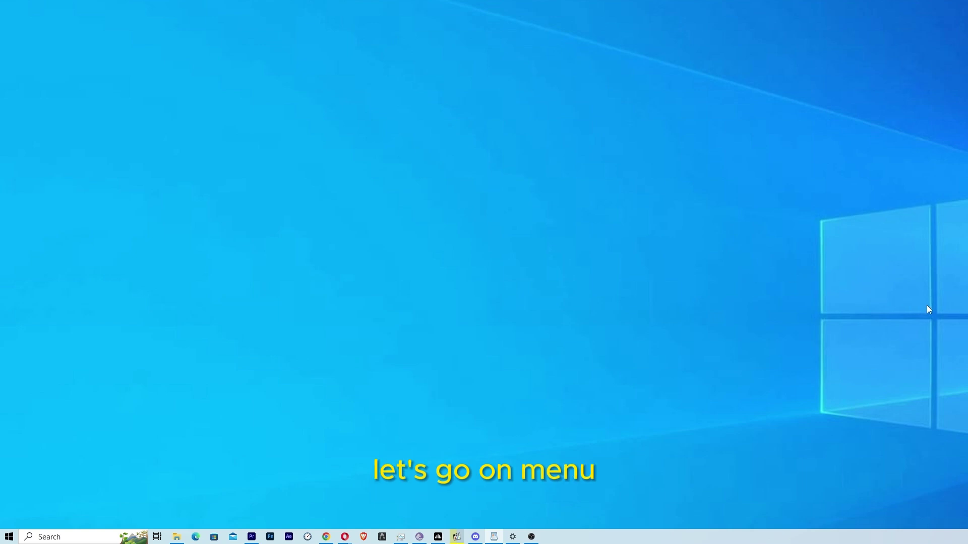
# - Search 'bluetooth' from Start, open Bluetooth & other devices settings, and start adding a device
pyautogui.click(10, 537)
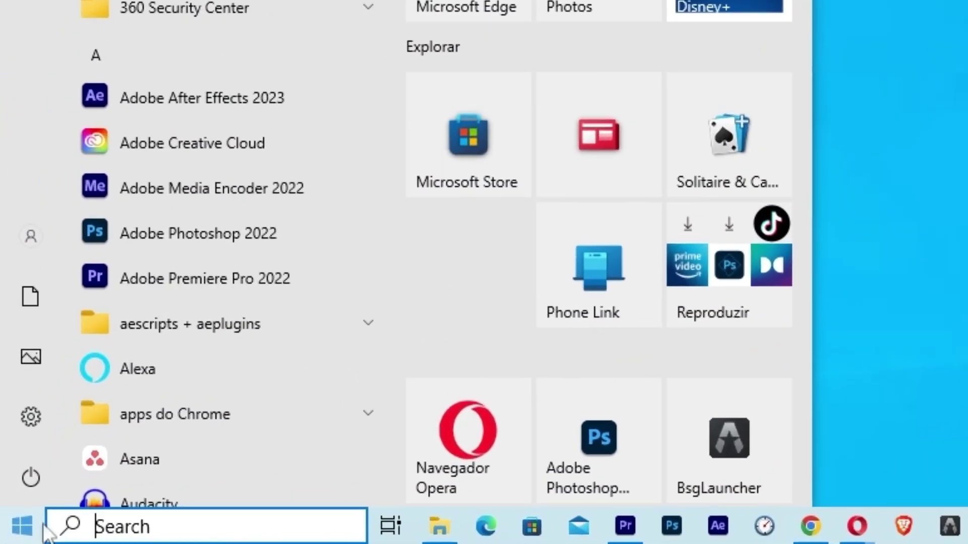
pyautogui.write('bl')
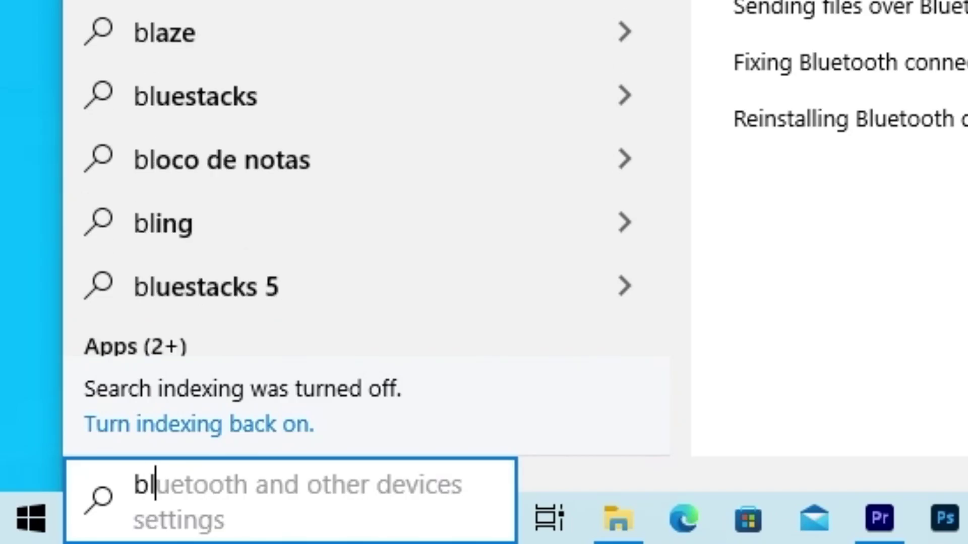
pyautogui.write('uetooth')
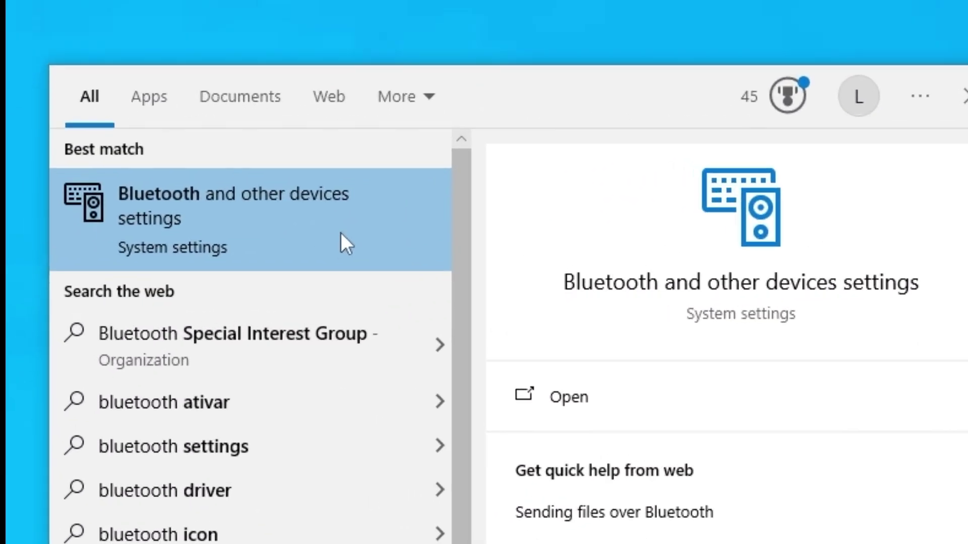
pyautogui.click(341, 233)
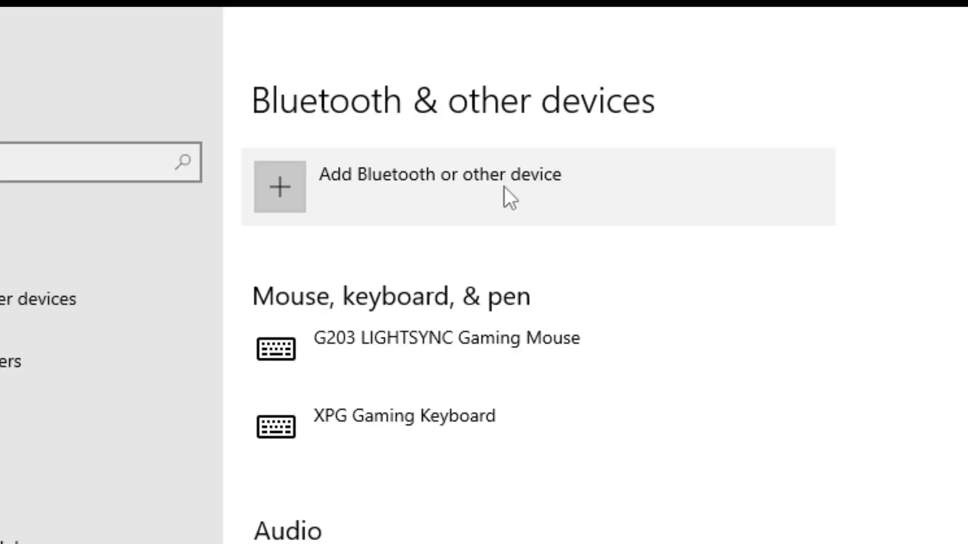
pyautogui.click(512, 185)
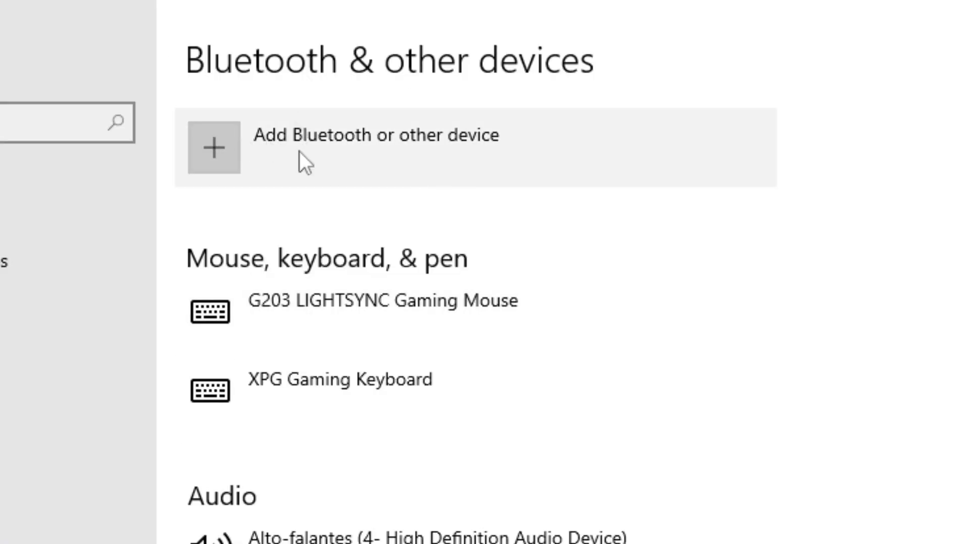
# - Choose Bluetooth as the device type to search for nearby devices to pair
pyautogui.click(299, 153)
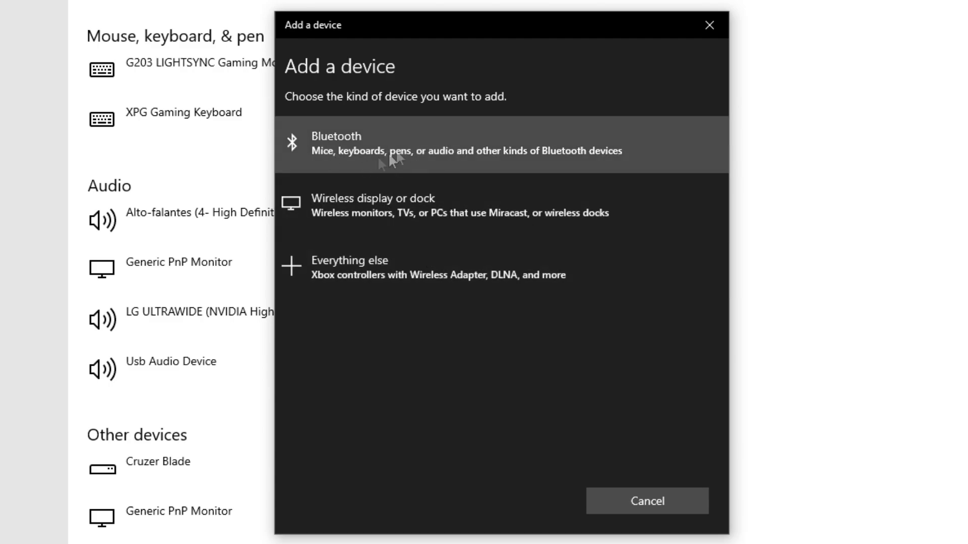
pyautogui.click(341, 147)
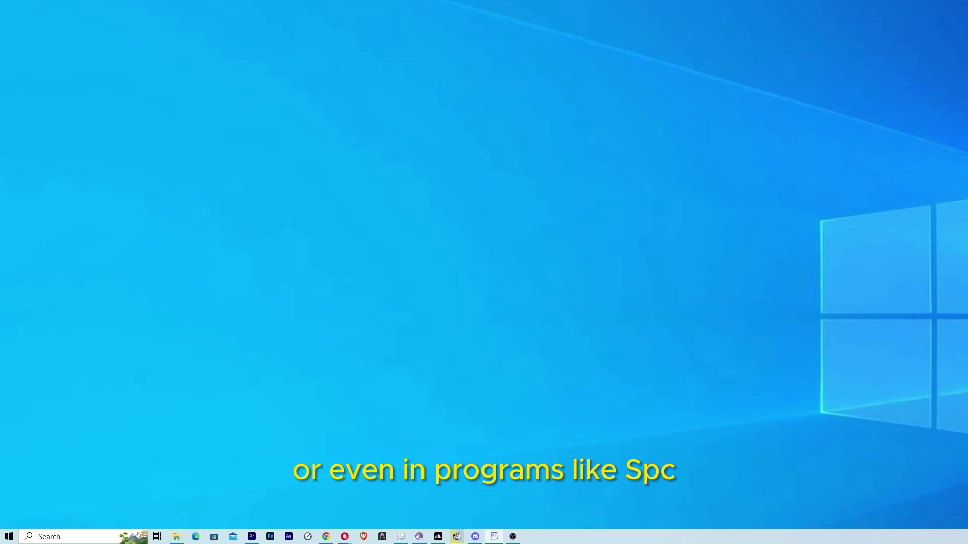
# - Launch Speccy by searching 'speecy' from the Start menu
pyautogui.press('super')
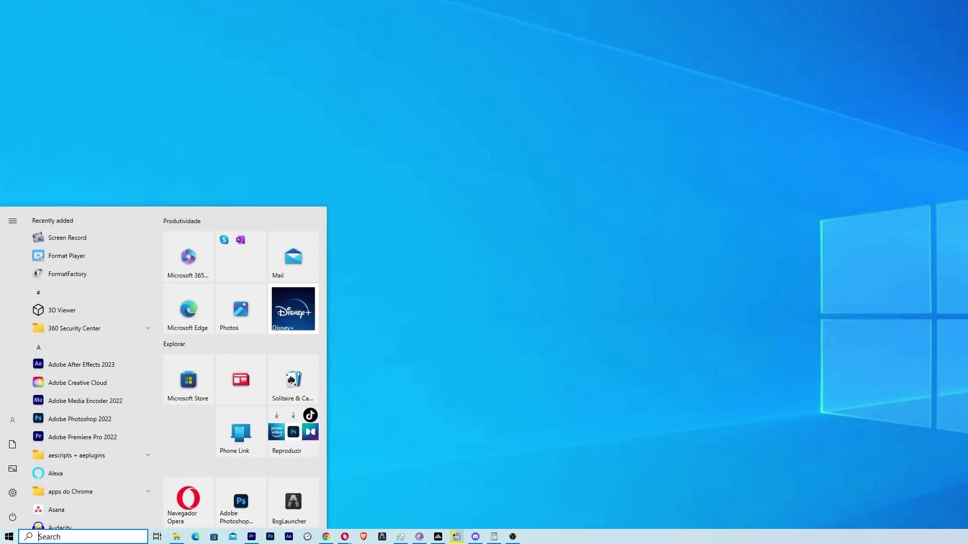
pyautogui.write('spee')
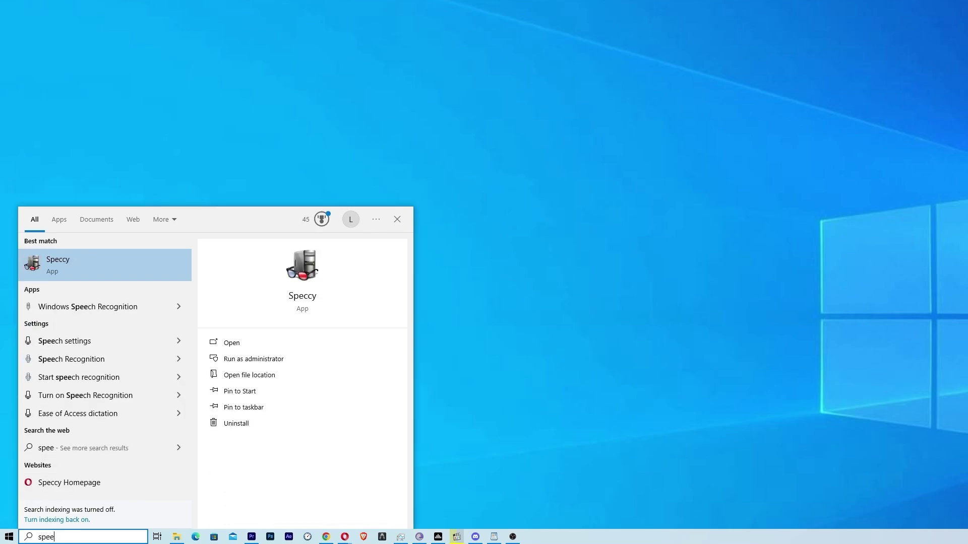
pyautogui.write('cy')
pyautogui.press('Return')
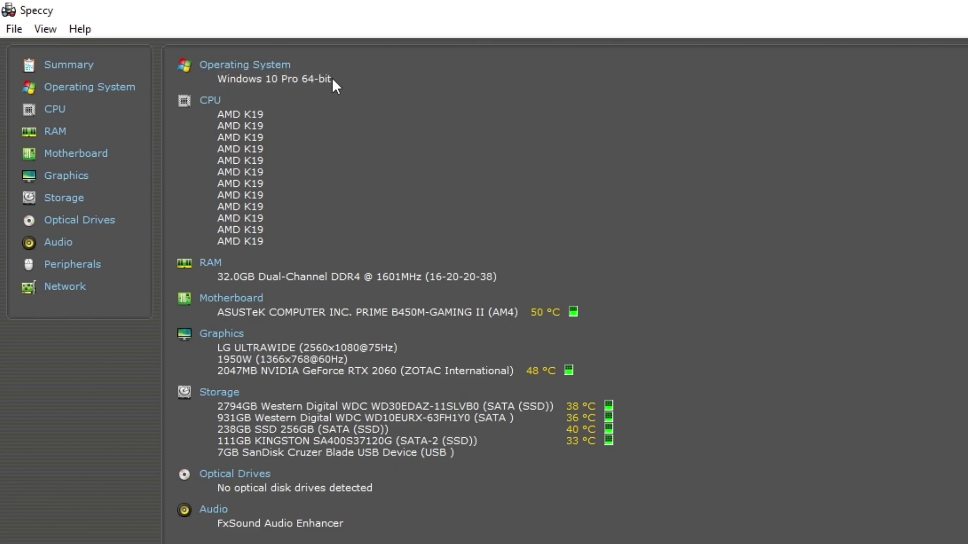
# - Copy the motherboard name 'ASUSTeK COMPUTER INC. PRIME B450M-GAMING II (AM4)' from Speccy into Google's search box
pyautogui.moveTo(333, 79); pyautogui.dragTo(303, 82)
pyautogui.click(304, 80)
pyautogui.moveTo(217, 79); pyautogui.dragTo(669, 117)
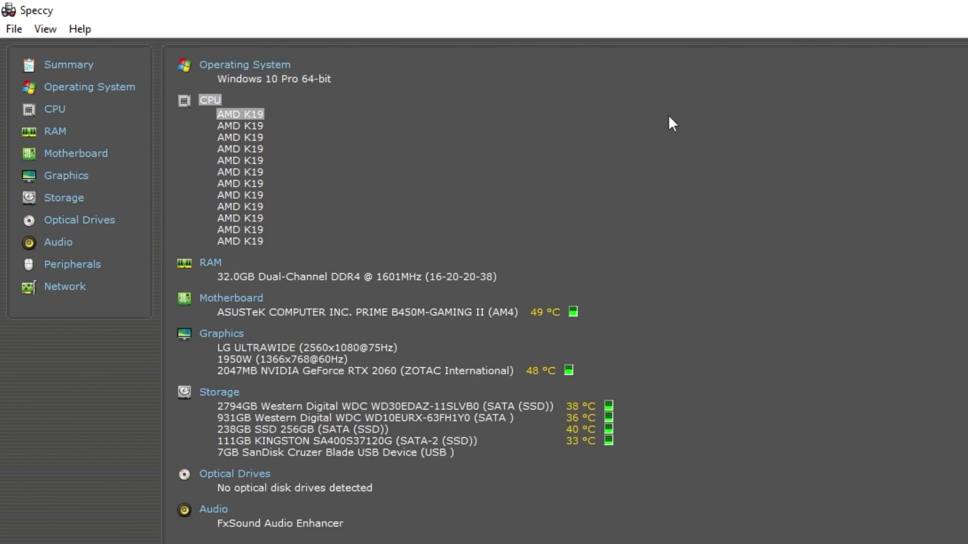
pyautogui.click(210, 317)
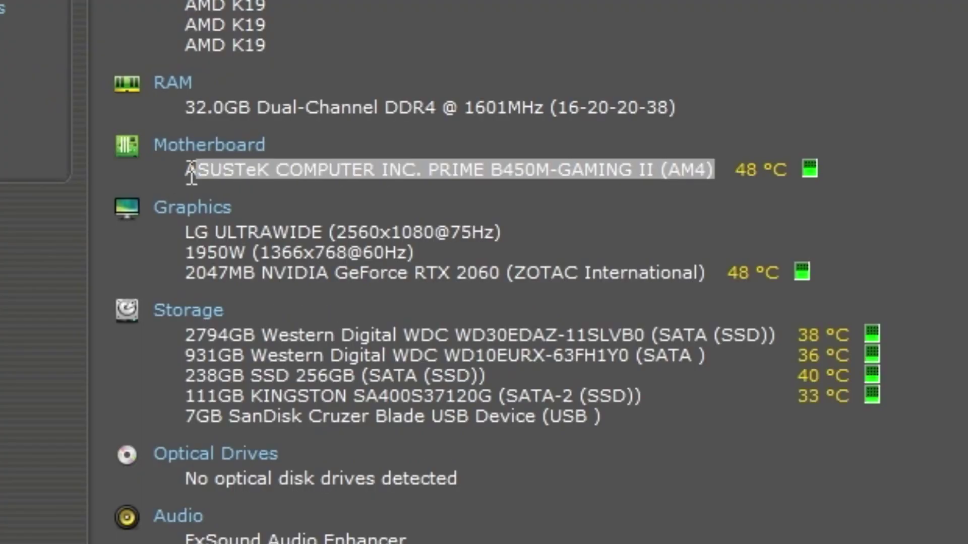
pyautogui.click(218, 312)
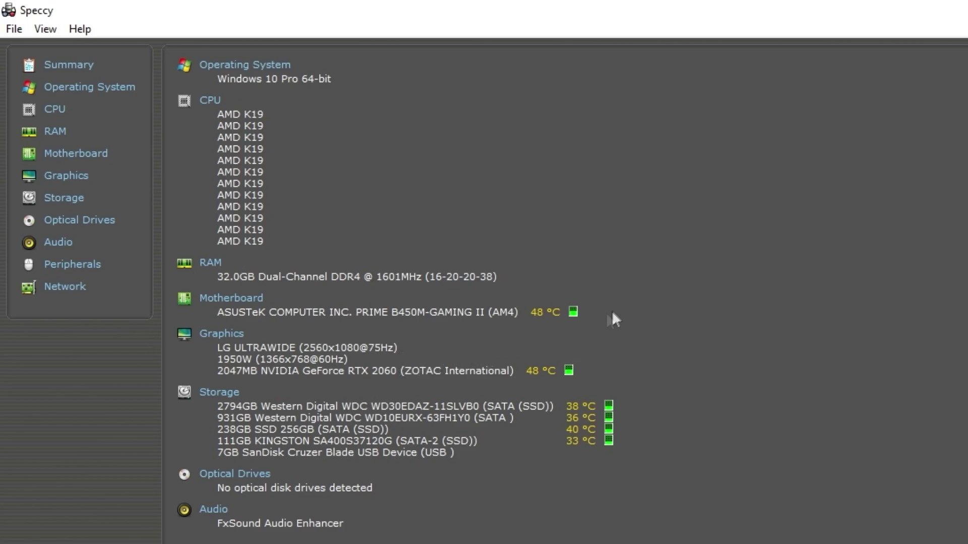
pyautogui.moveTo(213, 314); pyautogui.dragTo(520, 313)
pyautogui.rightClick(522, 313)
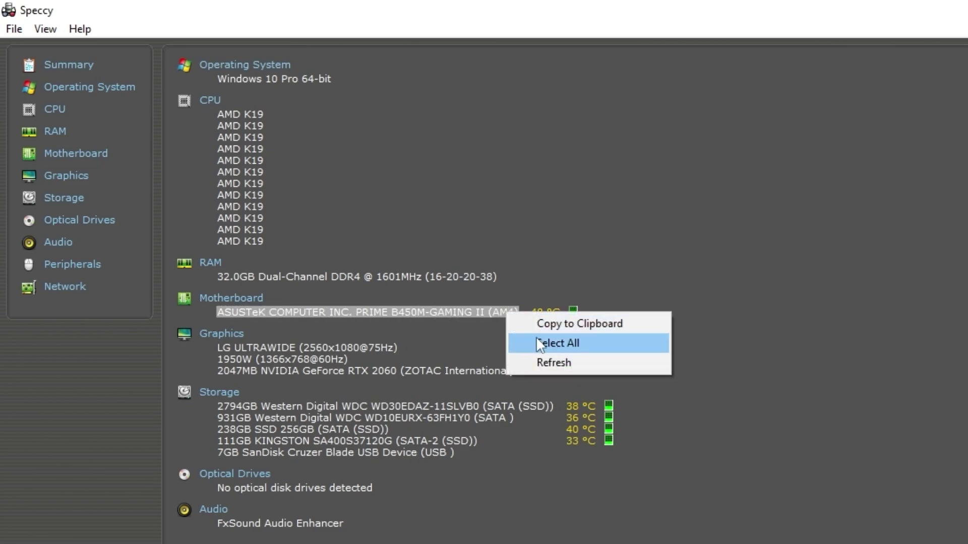
pyautogui.click(546, 323)
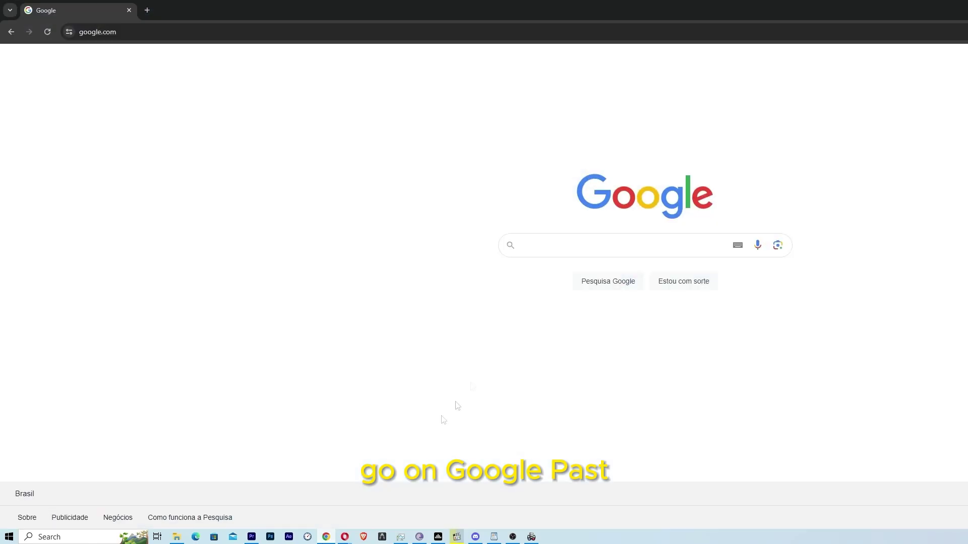
pyautogui.hotkey('ctrl', 'v')
pyautogui.click(454, 359)
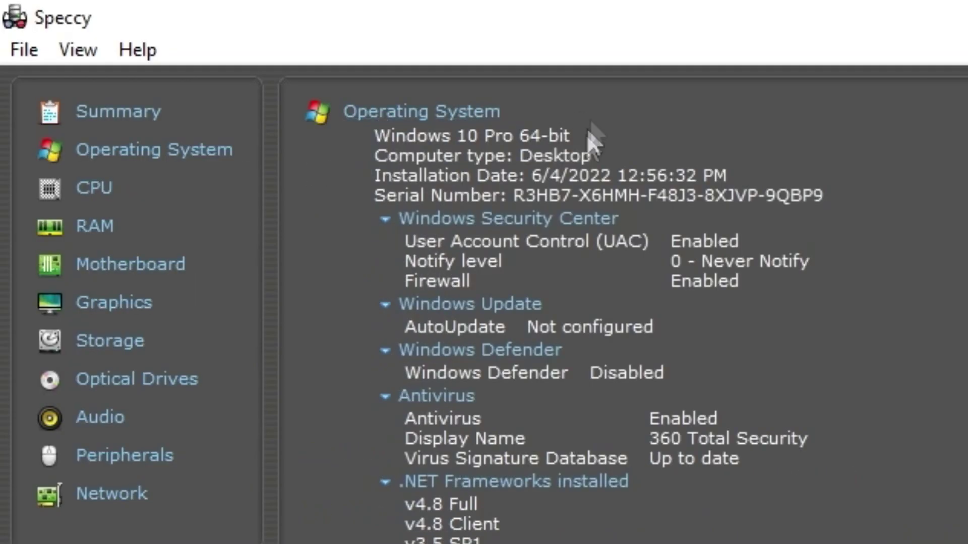
# - Copy the Windows 10 Pro 64-bit line from Speccy's Operating System details
pyautogui.tripleClick(556, 136)
pyautogui.rightClick(498, 137)
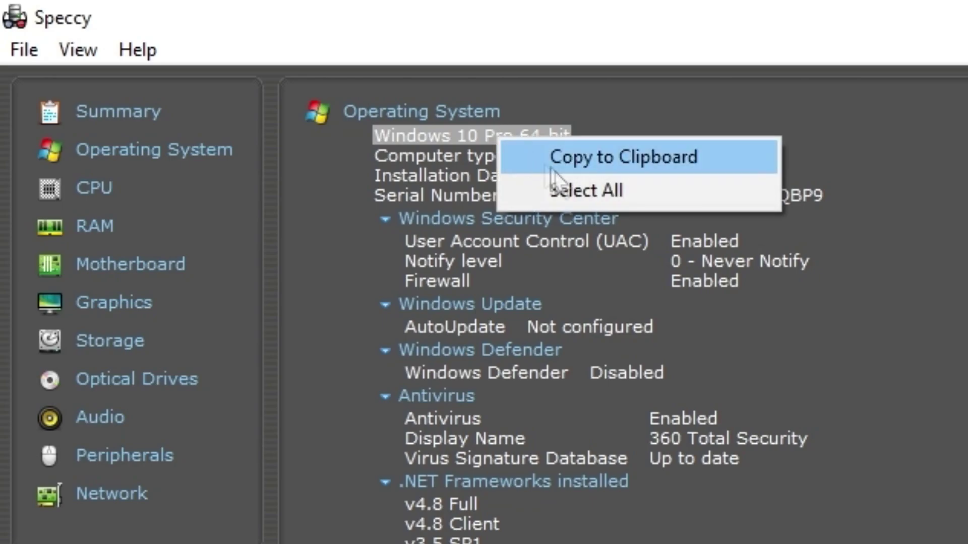
pyautogui.click(584, 190)
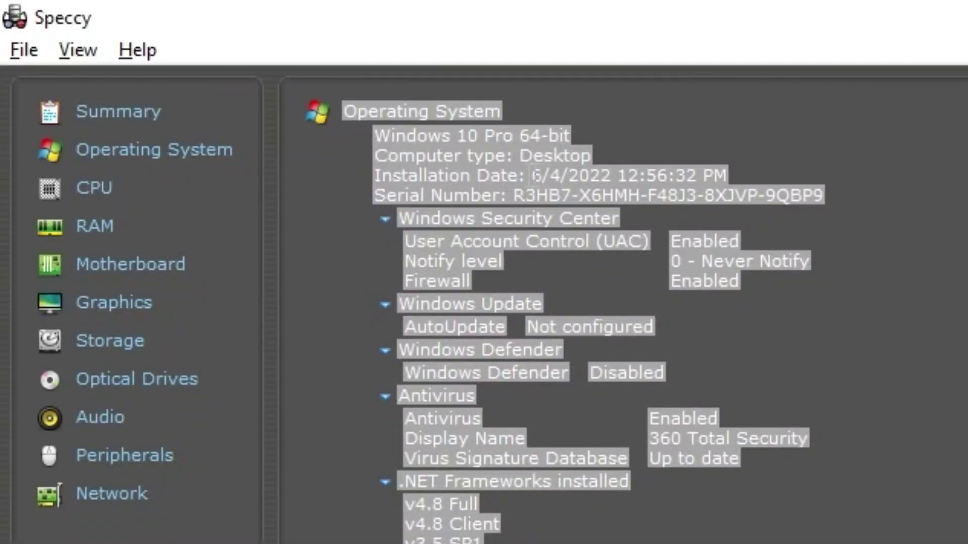
pyautogui.click(512, 156)
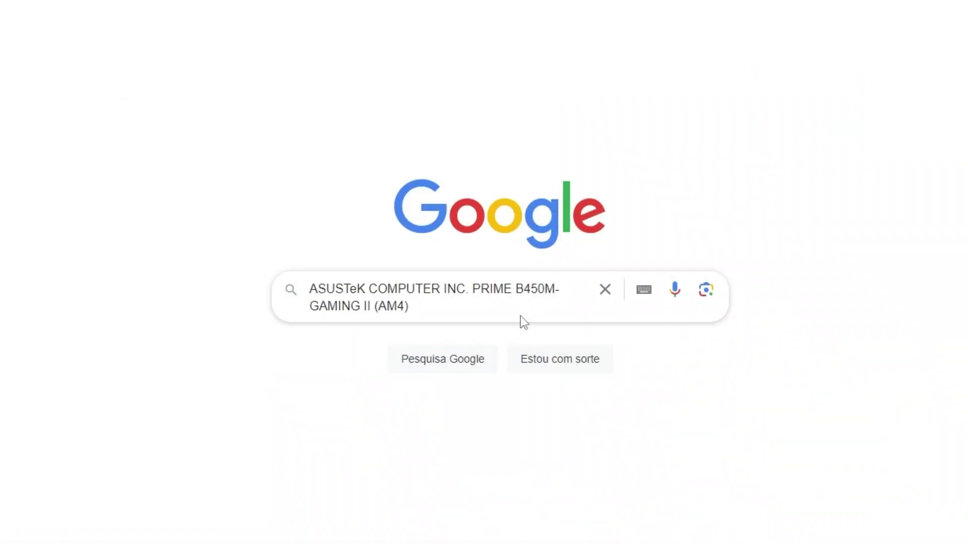
# - Search Google for 'bluetooth drive' and open Intel's Wireless Bluetooth Driver result
pyautogui.hotkey('ctrl', 'v')
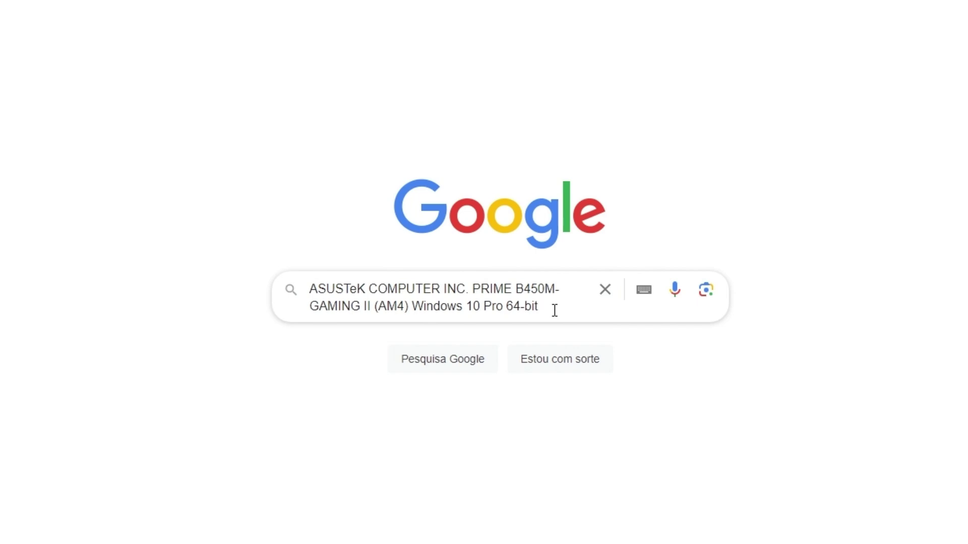
pyautogui.write('Bluetooth')
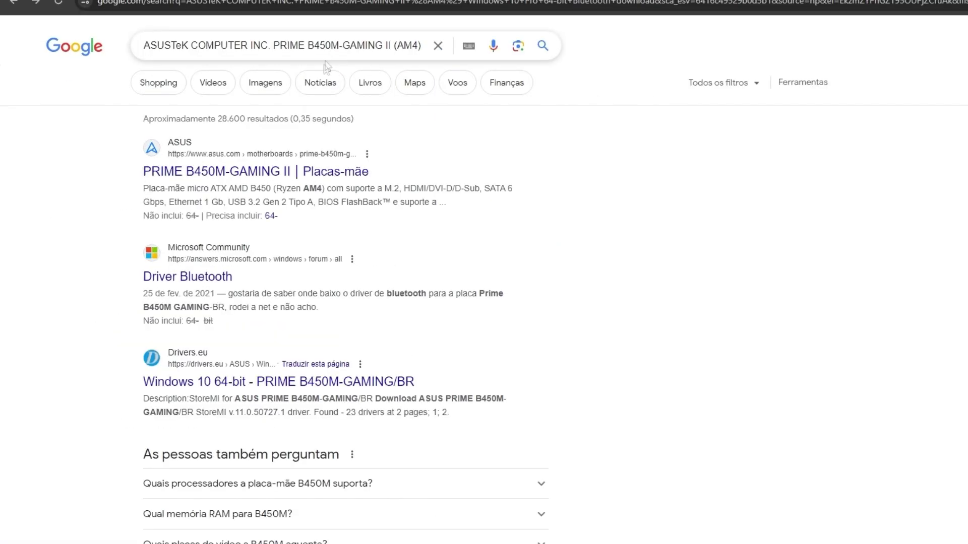
pyautogui.tripleClick(328, 46)
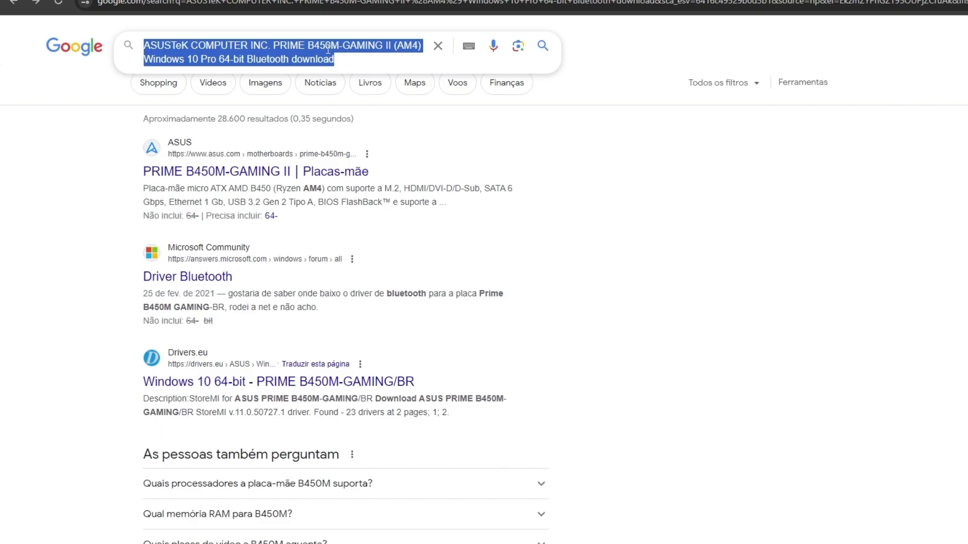
pyautogui.write('s')
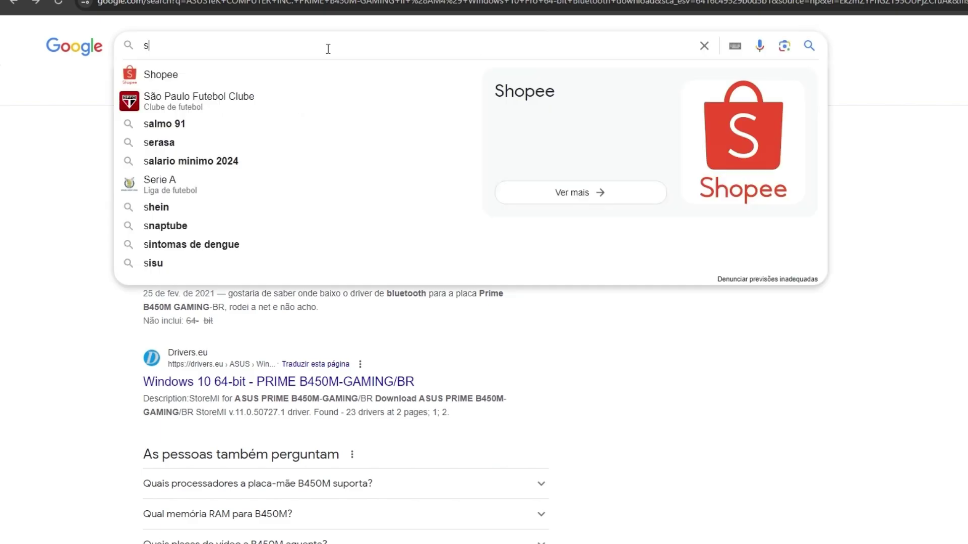
pyautogui.press('BackSpace')
pyautogui.write('bluetooth drive')
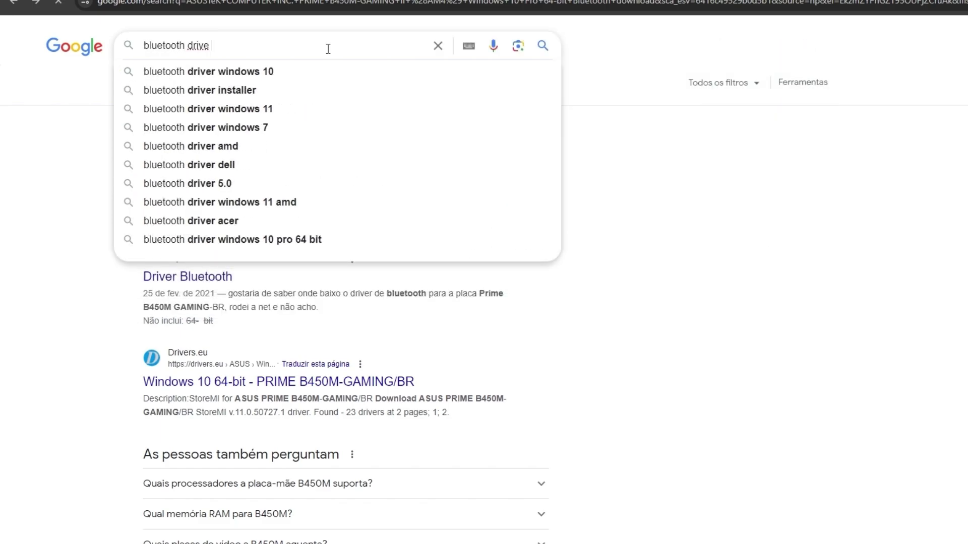
pyautogui.press('Return')
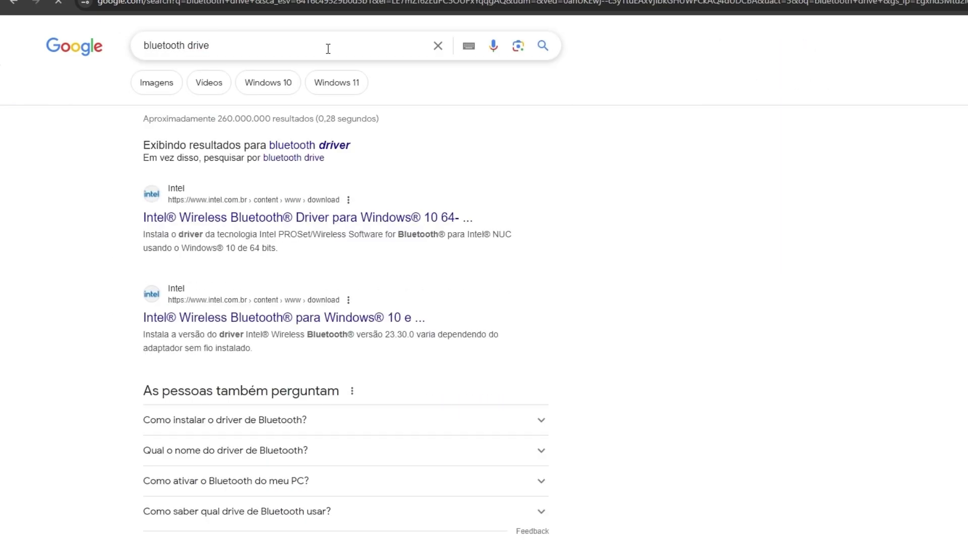
pyautogui.click(147, 141)
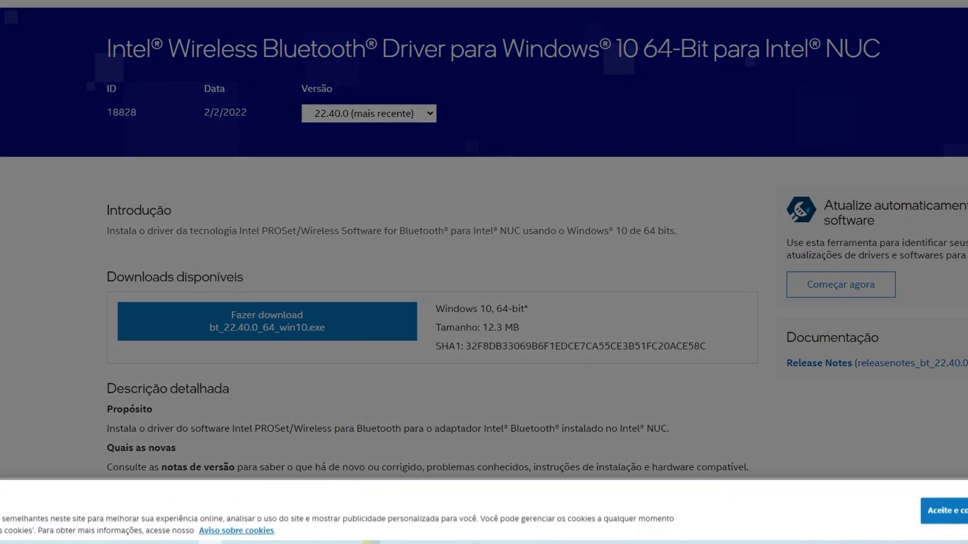
# - Dismiss the cookie notice, then download and save bt_22.40.0_64_win10.exe from Intel
pyautogui.click(942, 509)
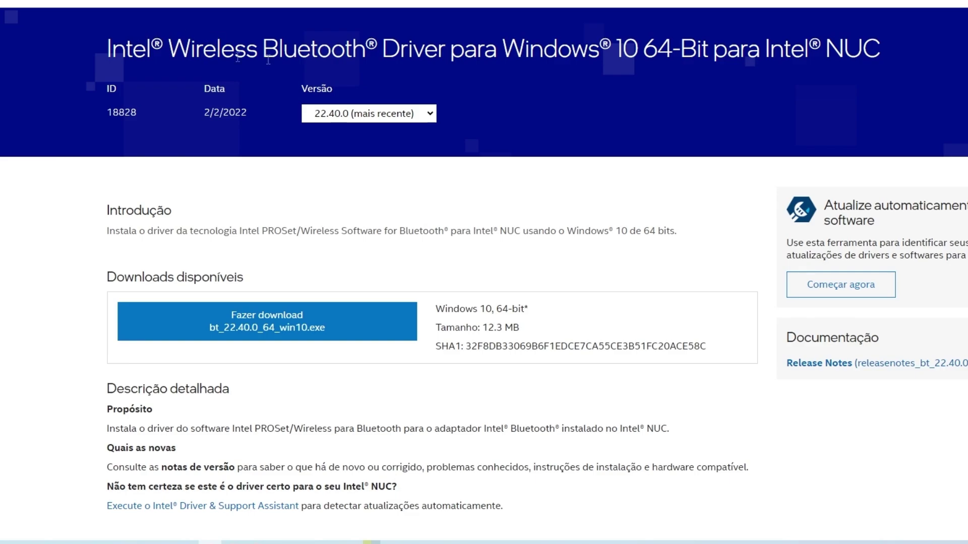
pyautogui.click(224, 321)
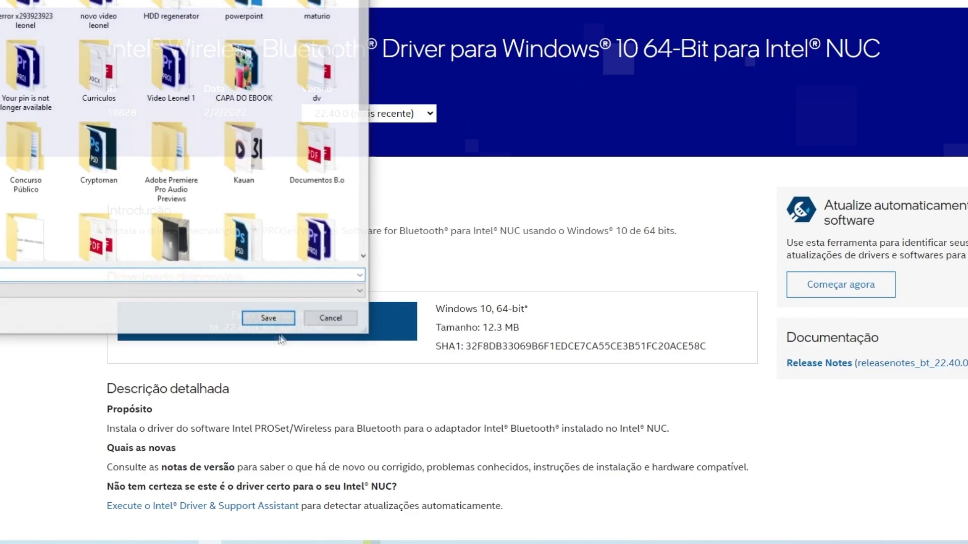
pyautogui.click(262, 321)
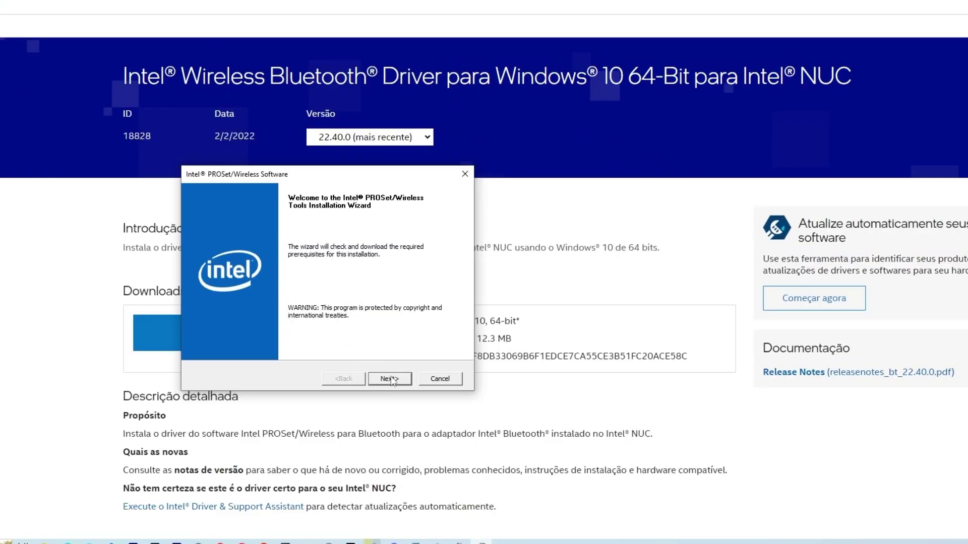
# - Advance the Bluetooth setup wizard, accepting the license and choosing the Typical setup type
pyautogui.click(551, 439)
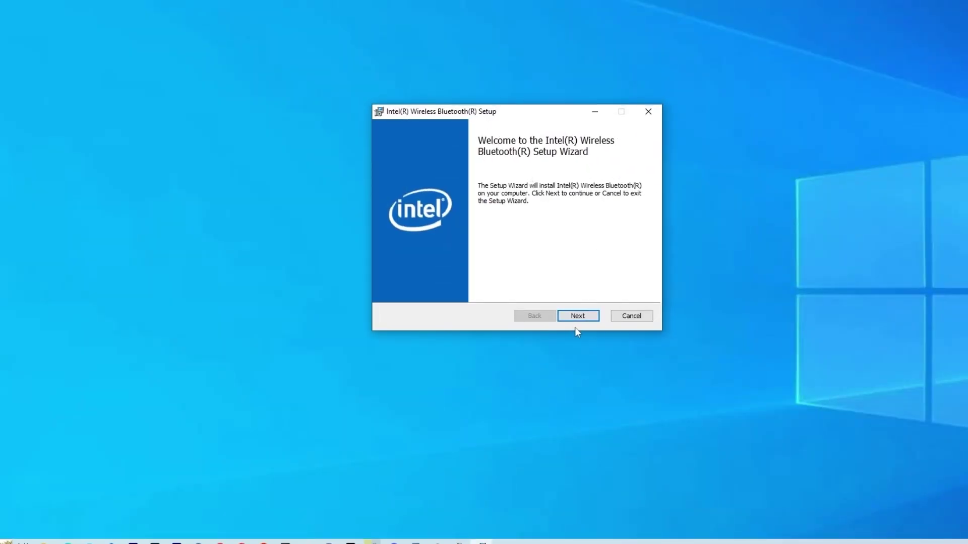
pyautogui.click(577, 316)
pyautogui.click(462, 317)
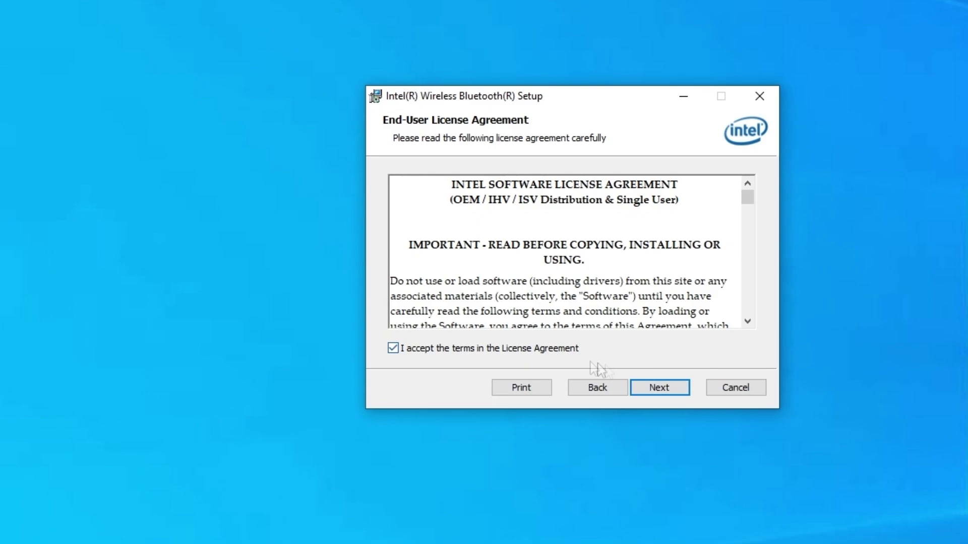
pyautogui.click(668, 390)
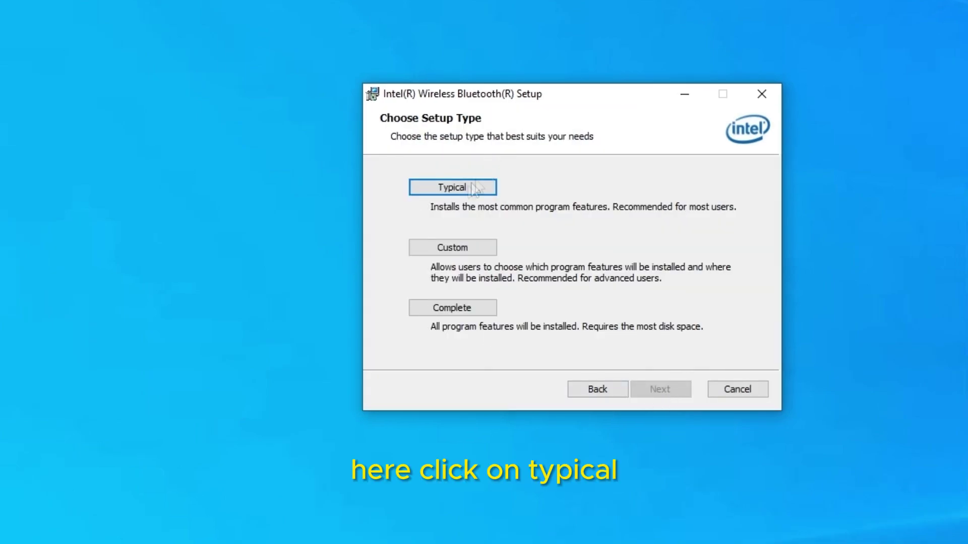
pyautogui.click(456, 189)
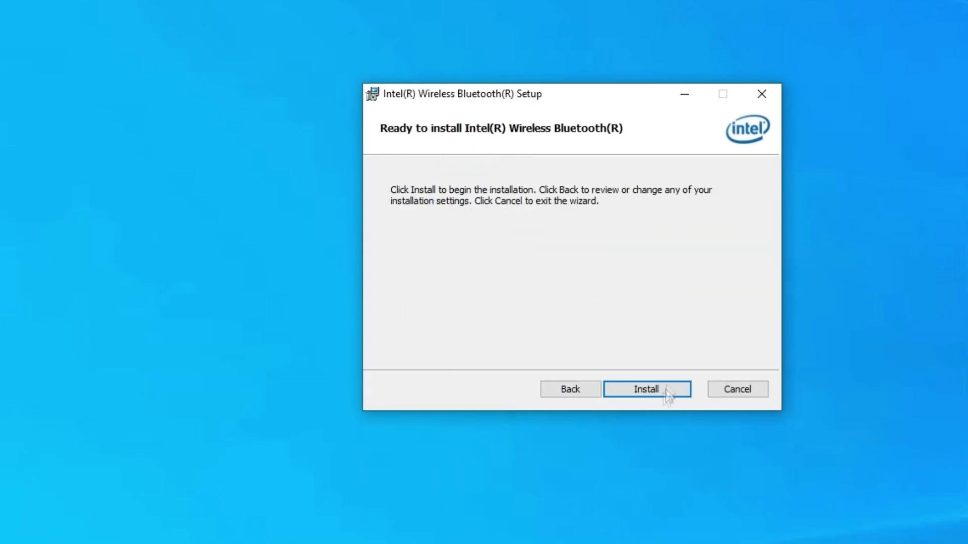
# - Cancel the Bluetooth installation, confirm, and finish the wizard
pyautogui.click(756, 395)
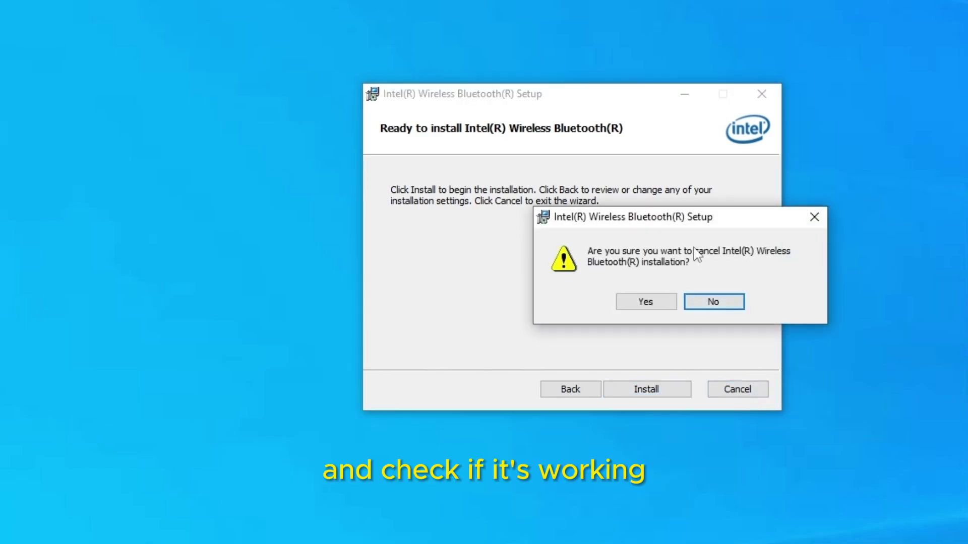
pyautogui.click(648, 303)
pyautogui.click(660, 389)
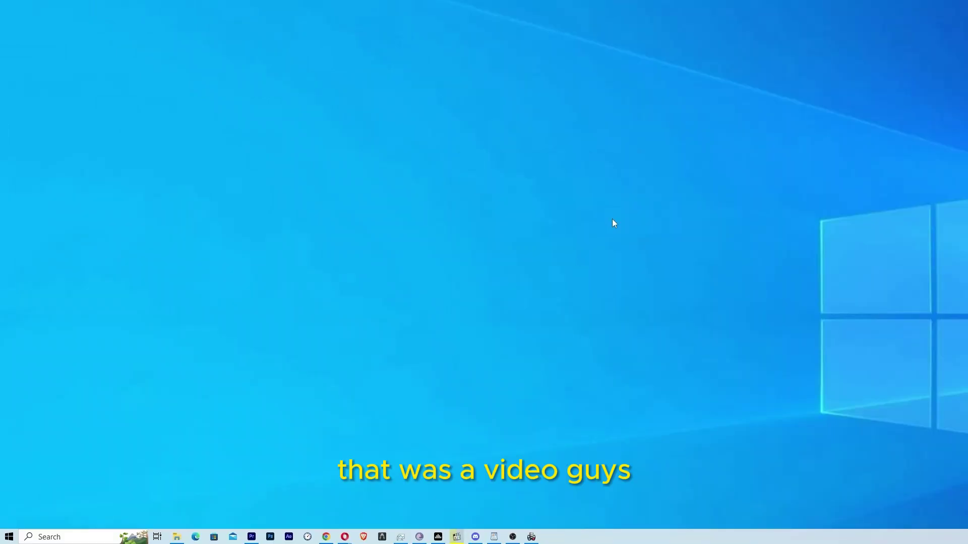